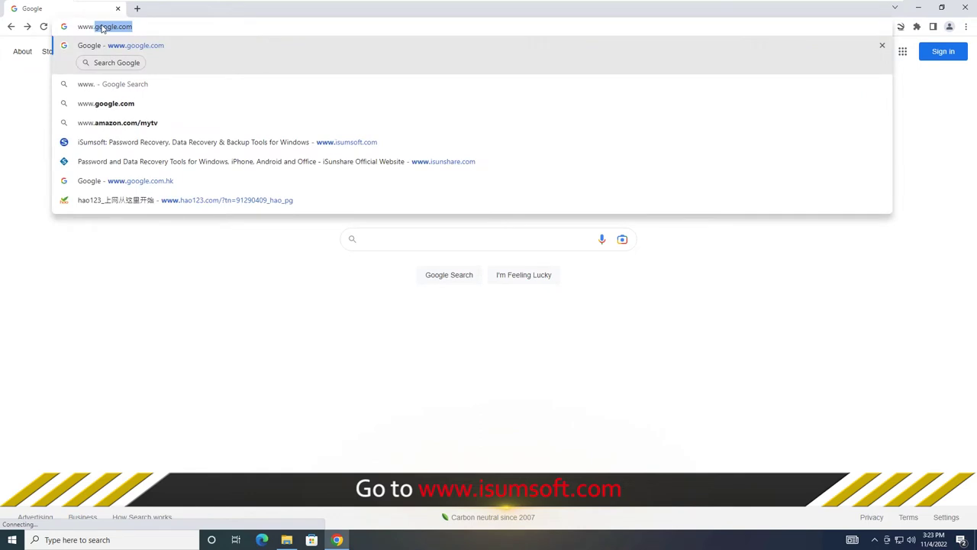
# - Go to isumsoft.com, open More Tools > USBCode, download isumsoft-usbcode.exe and run it
pyautogui.write('om')
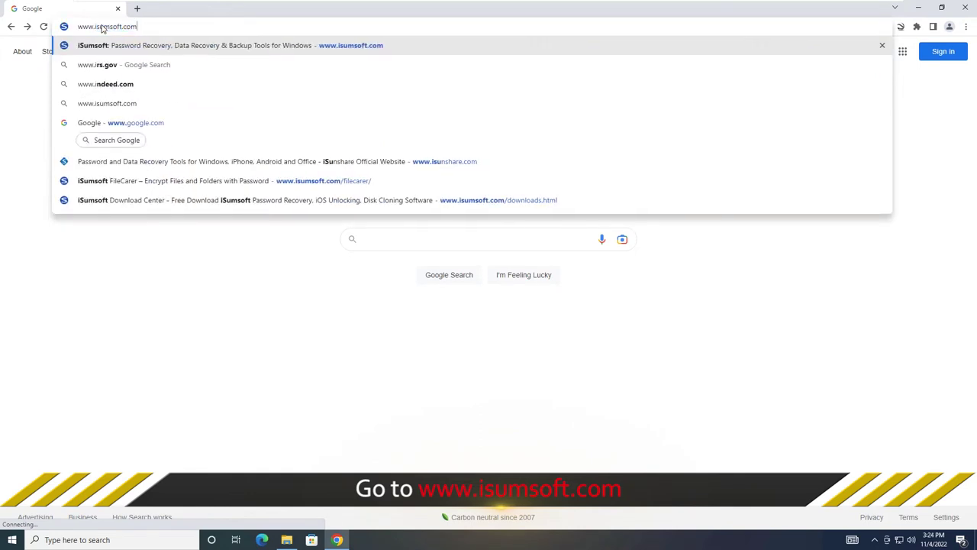
pyautogui.press('Return')
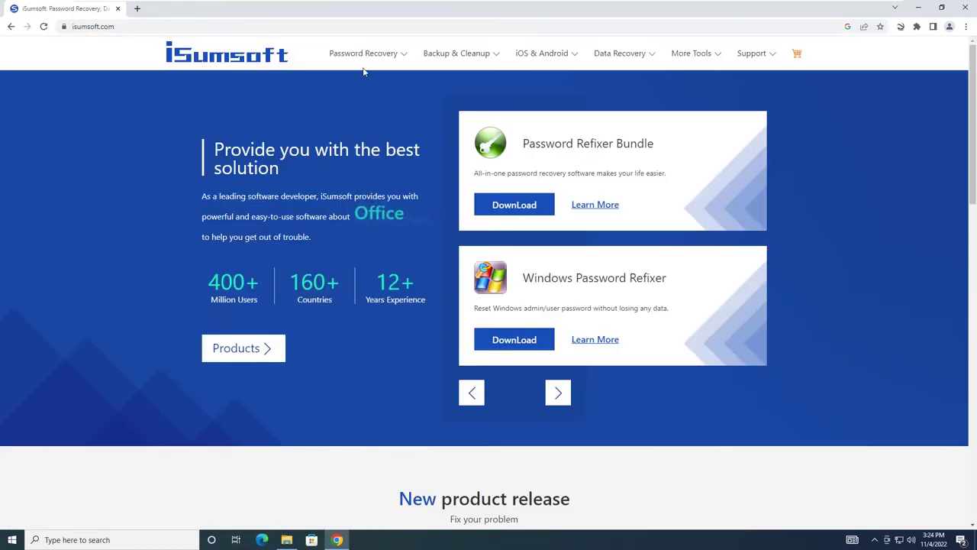
pyautogui.moveTo(535, 61)
pyautogui.moveTo(698, 59)
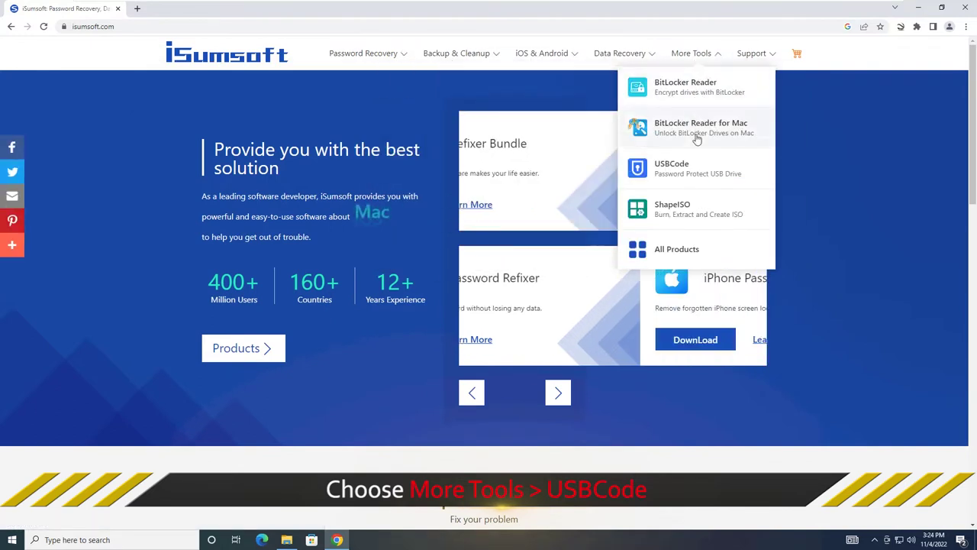
pyautogui.click(671, 169)
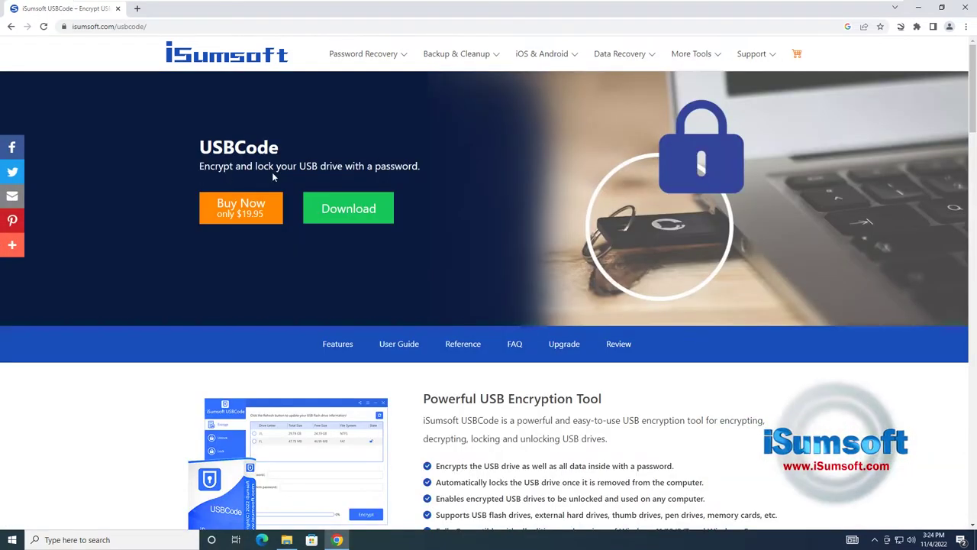
pyautogui.click(353, 215)
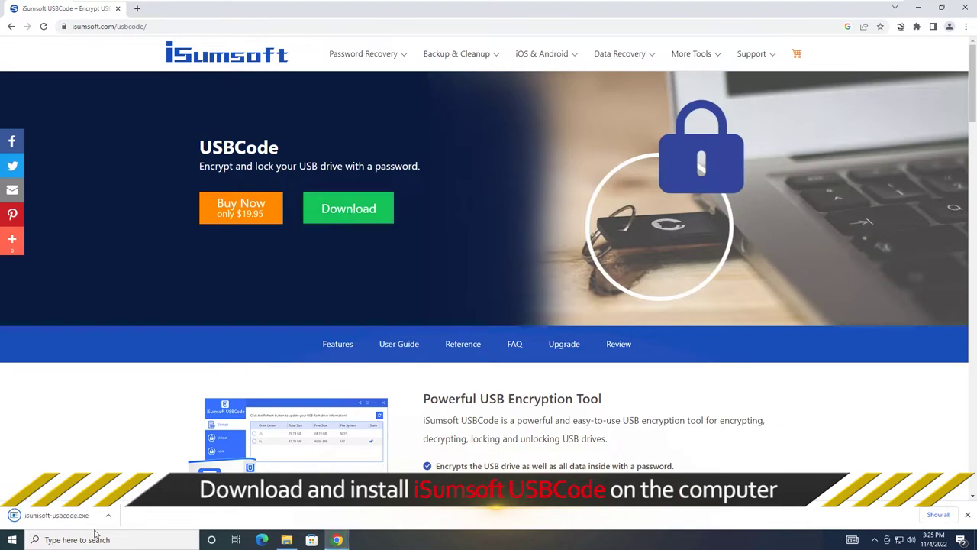
pyautogui.click(67, 516)
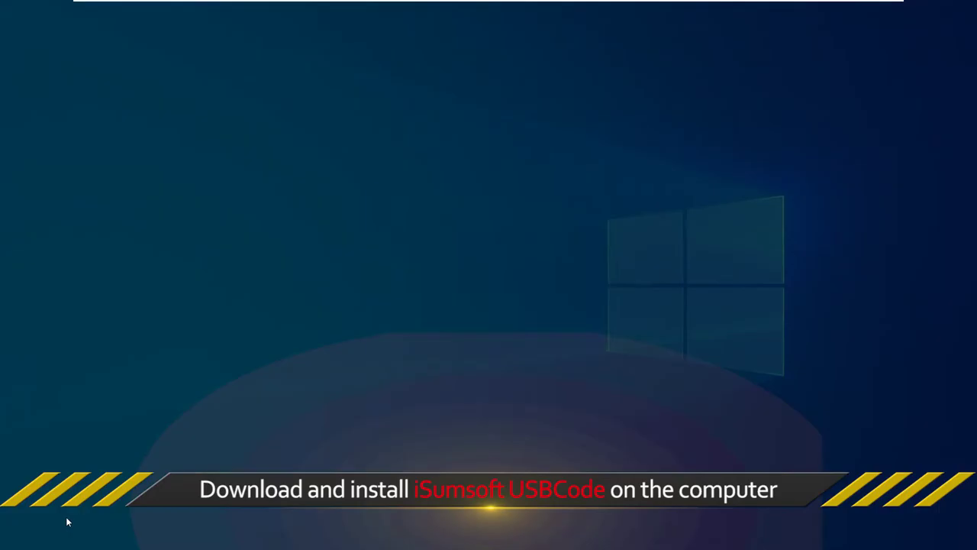
# - Approve UAC, close Chrome, and install USBCode 3.0.9.7 with default location and license accepted
pyautogui.click(438, 340)
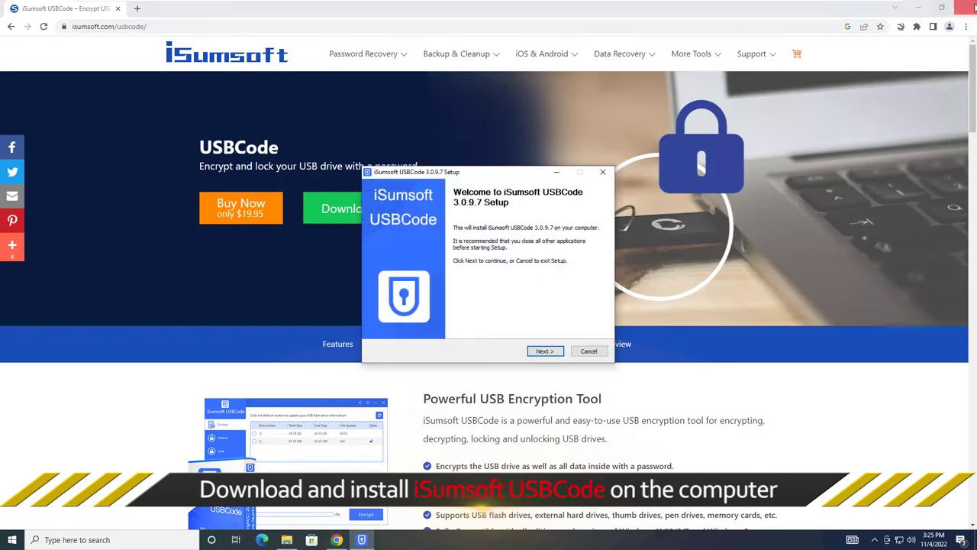
pyautogui.click(961, 7)
pyautogui.click(542, 350)
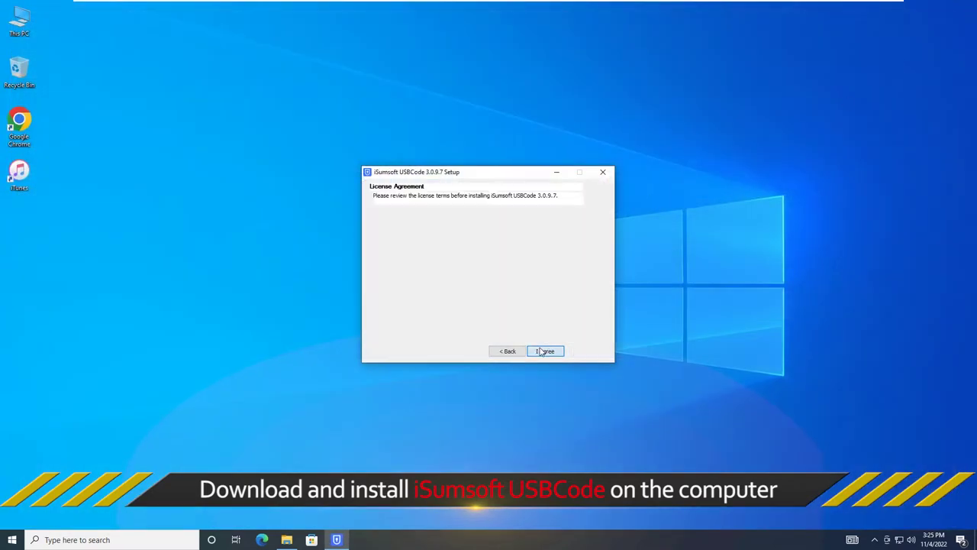
pyautogui.click(544, 351)
pyautogui.click(546, 351)
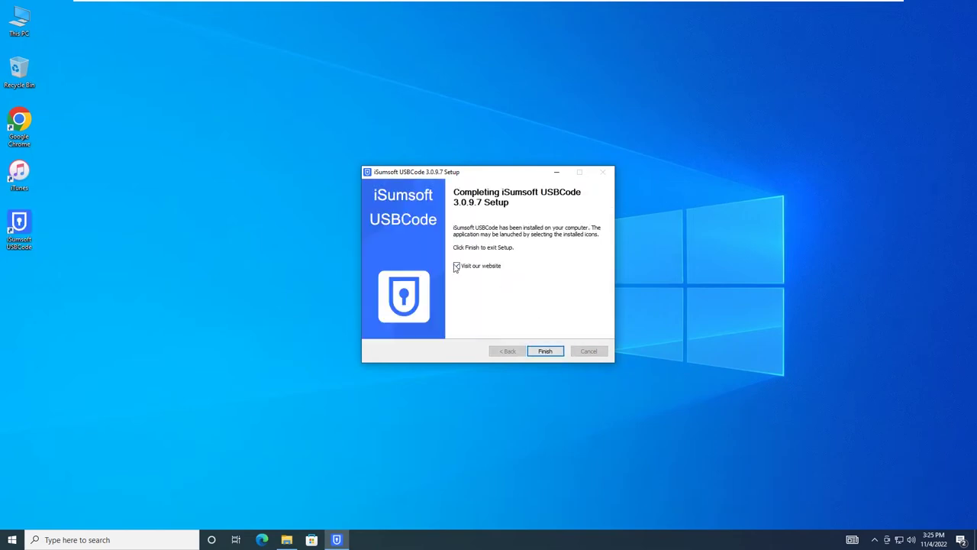
pyautogui.click(545, 351)
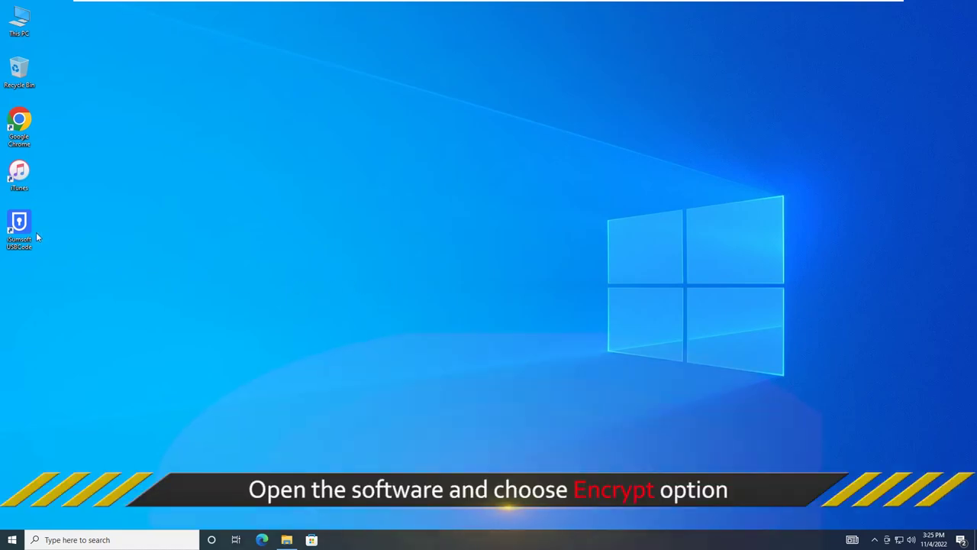
# - Launch USBCode, encrypt drive D:\ with a confirmed password, then open This PC
pyautogui.doubleClick(19, 223)
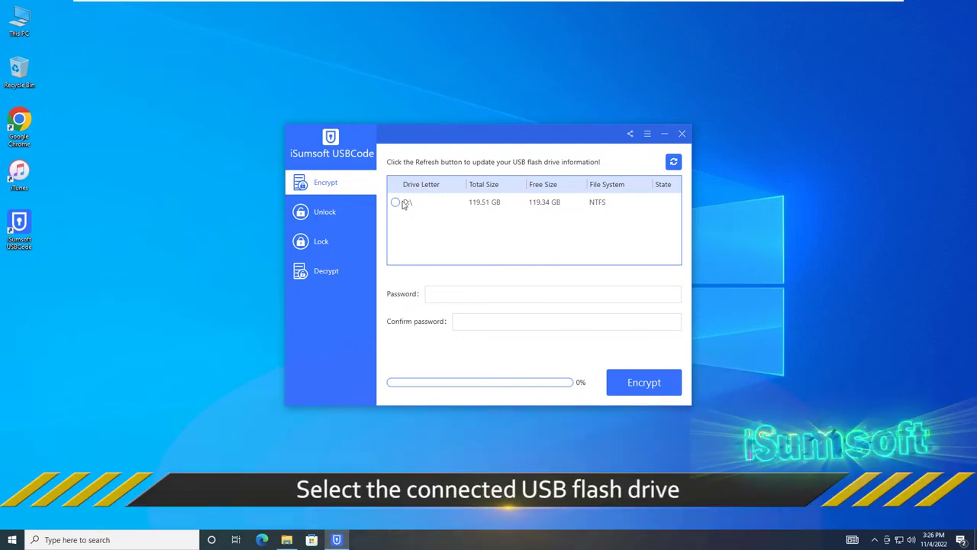
pyautogui.click(395, 201)
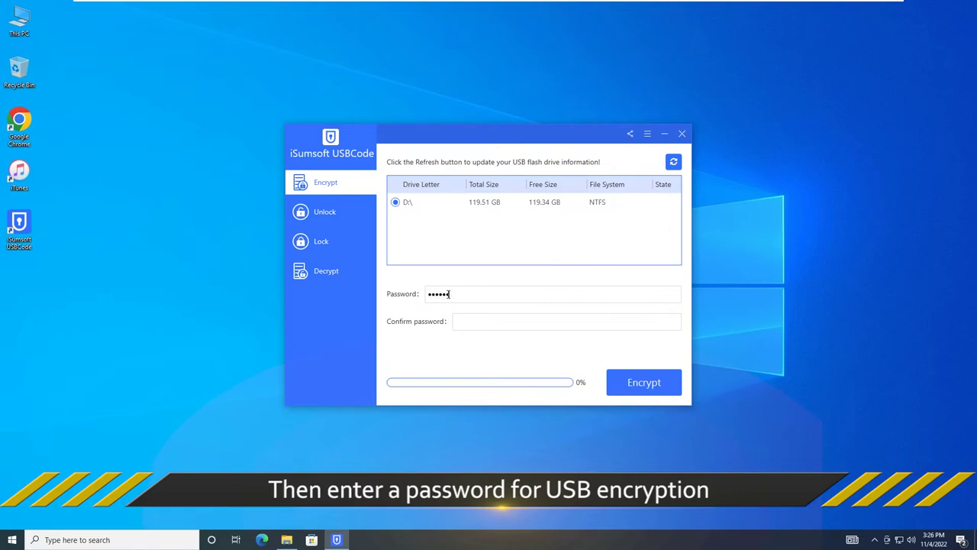
pyautogui.click(467, 321)
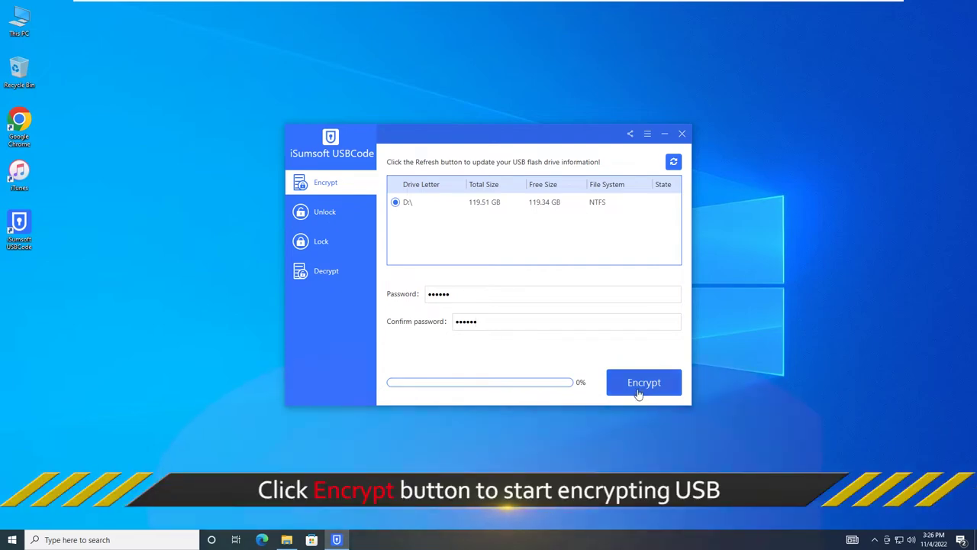
pyautogui.click(649, 389)
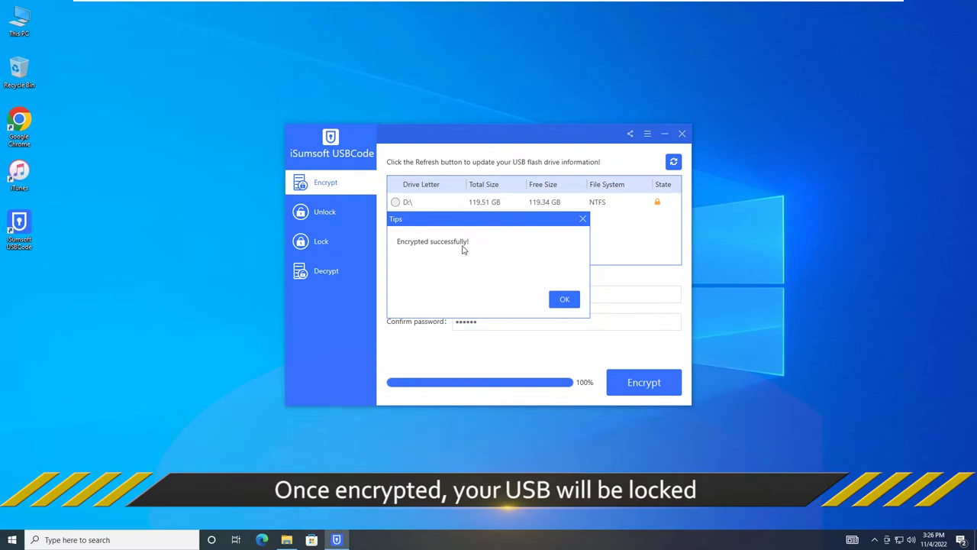
pyautogui.click(569, 299)
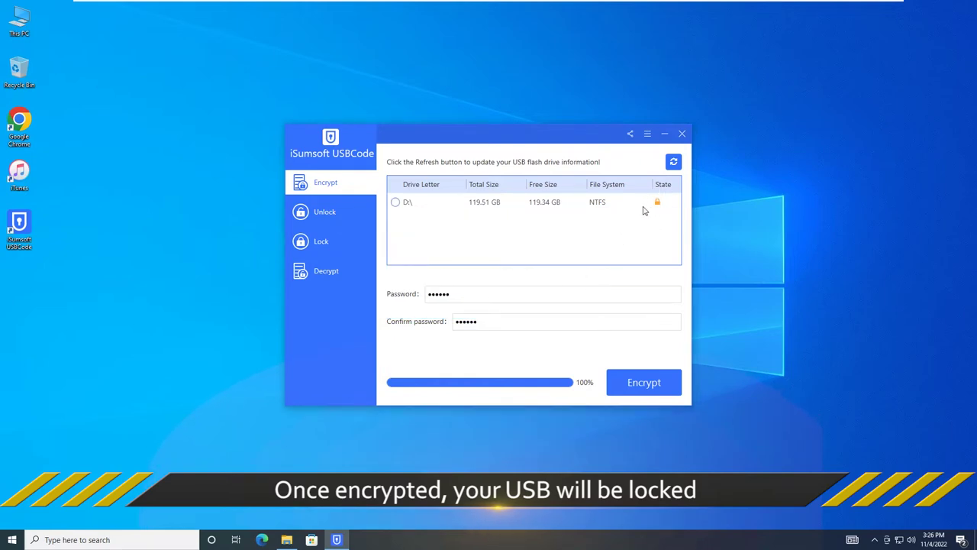
pyautogui.doubleClick(18, 21)
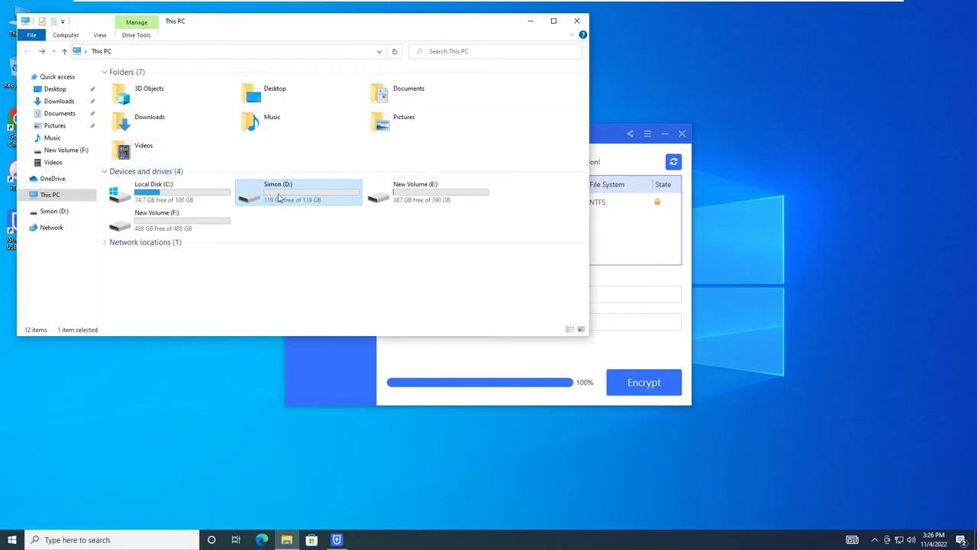
# - Maximize This PC, open drive D: to see it appears empty, and return to the drives list
pyautogui.click(553, 20)
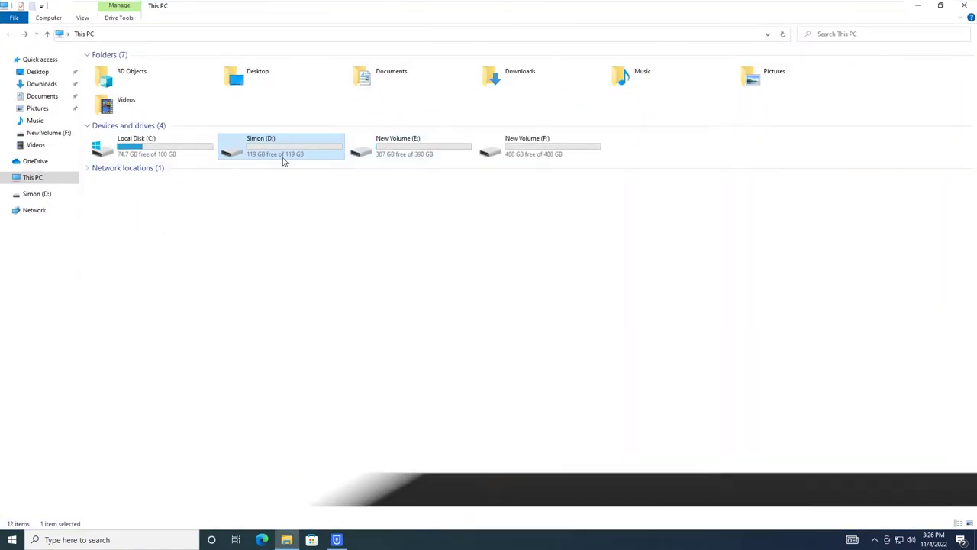
pyautogui.doubleClick(276, 150)
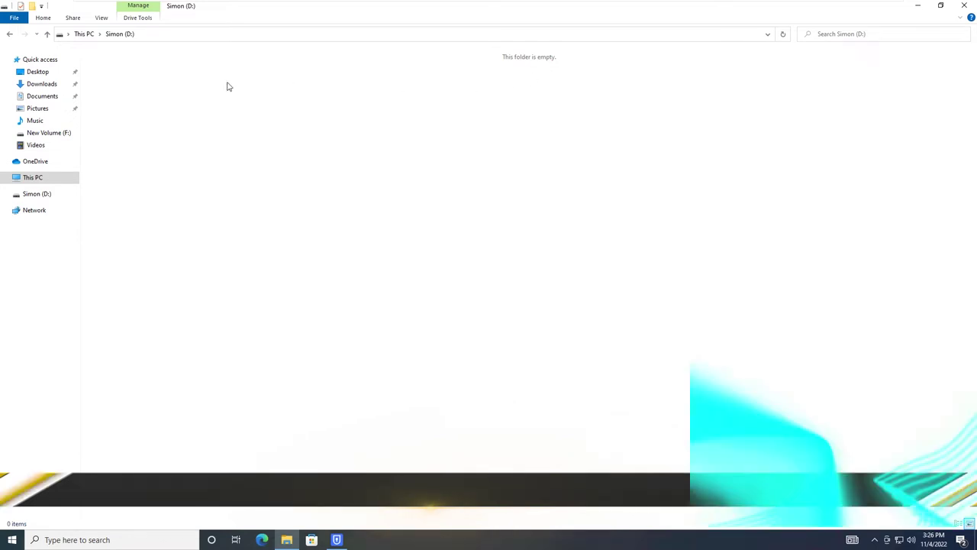
pyautogui.click(9, 34)
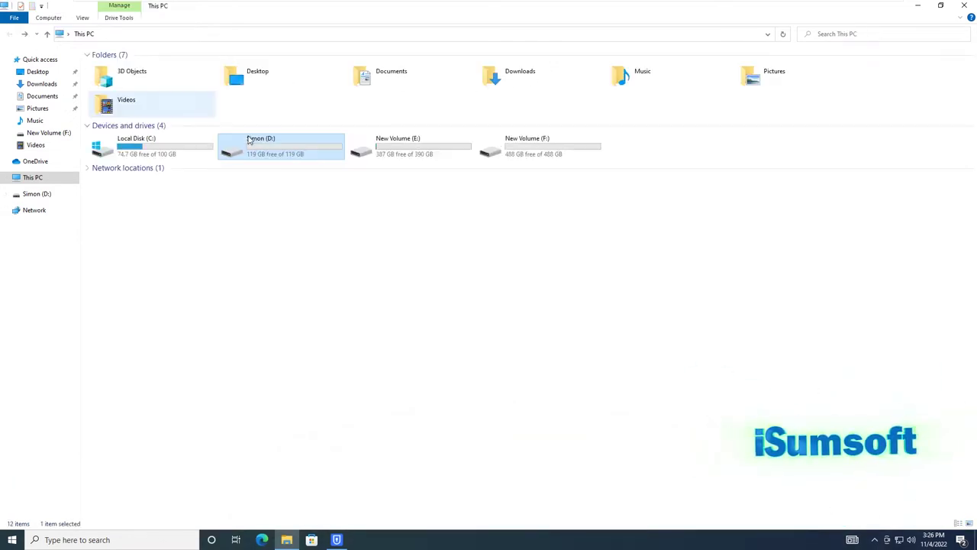
pyautogui.click(489, 204)
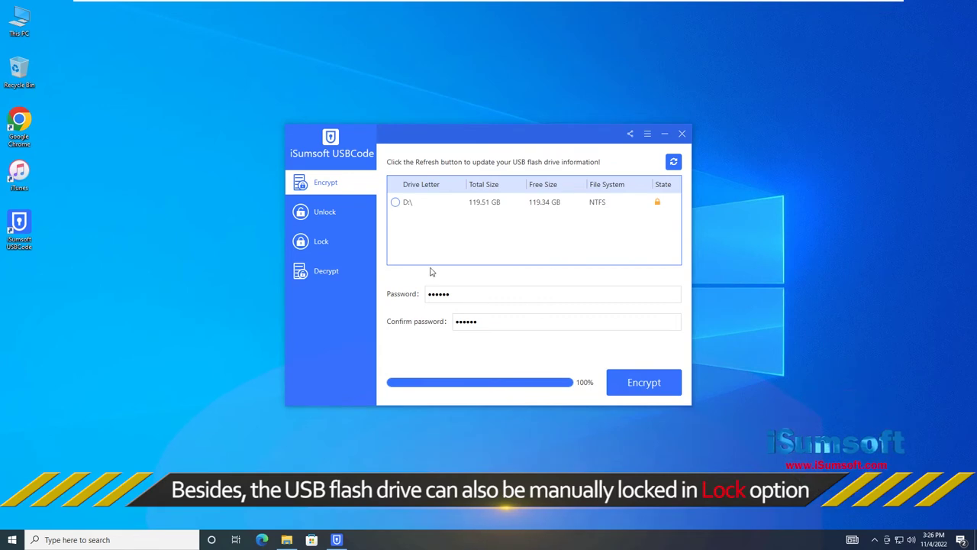
# - Show the Lock page from USBCode's left sidebar
pyautogui.click(327, 245)
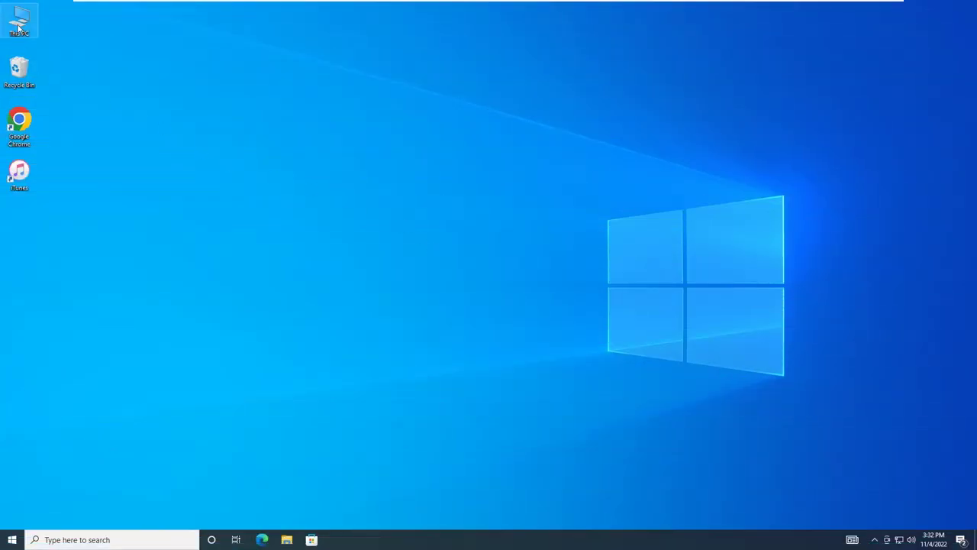
# - Create a New Text Document on drive D:, open it in Notepad, and paste the locker script
pyautogui.doubleClick(19, 24)
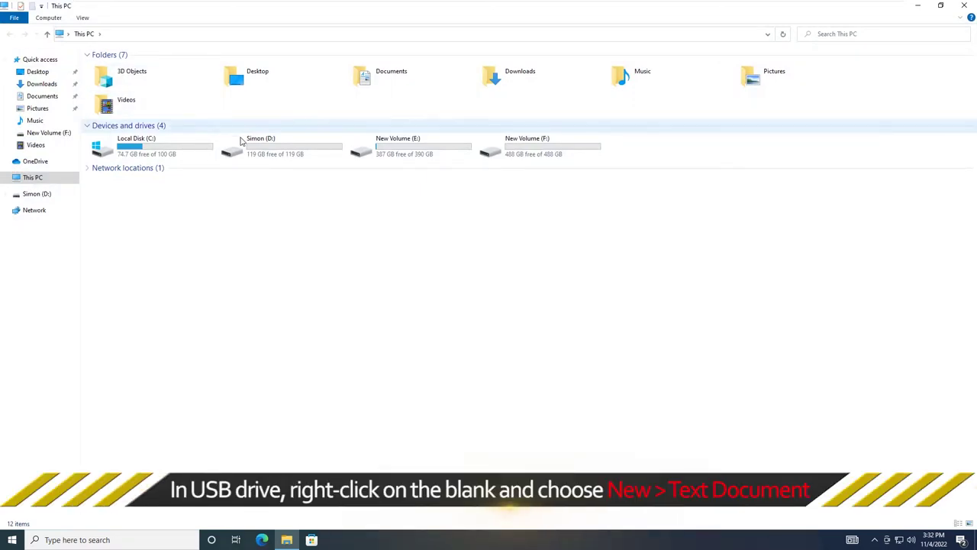
pyautogui.doubleClick(265, 147)
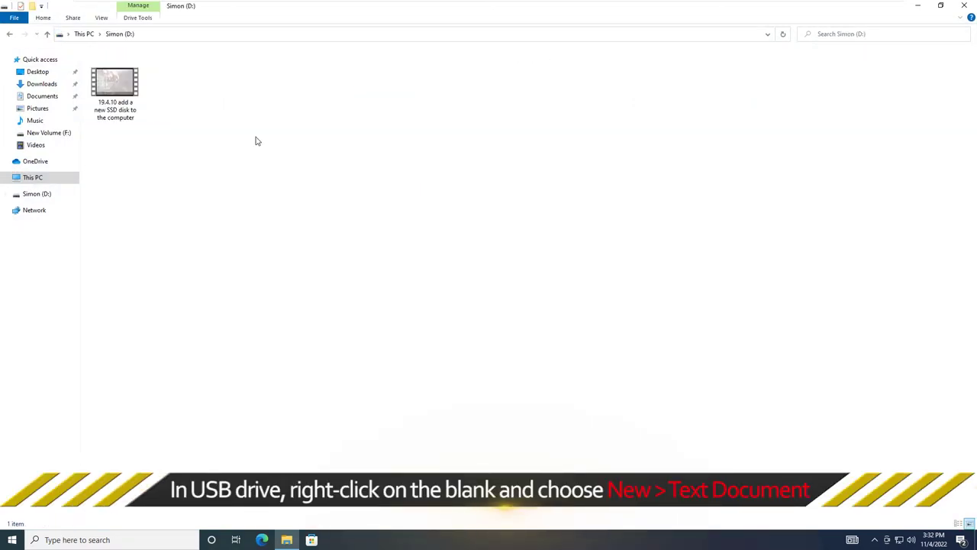
pyautogui.rightClick(302, 94)
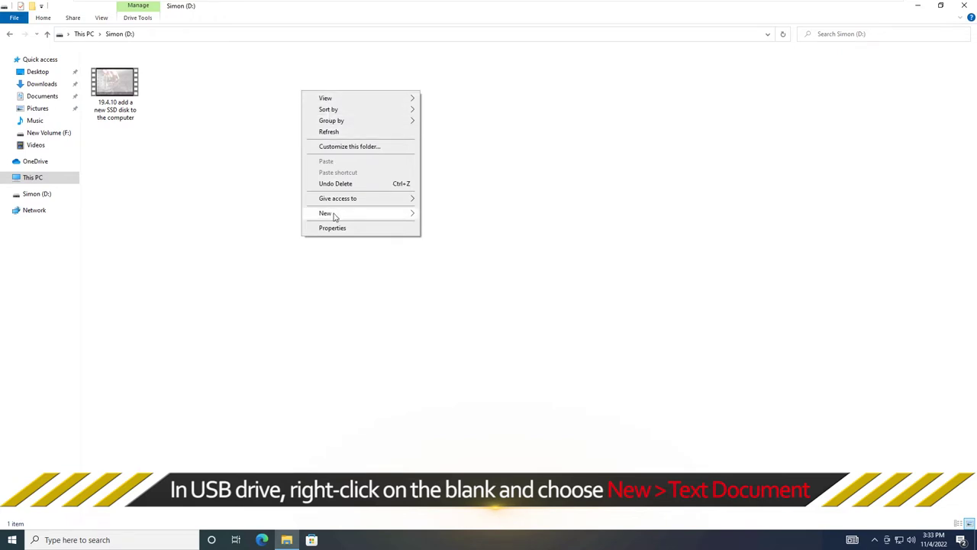
pyautogui.moveTo(334, 217)
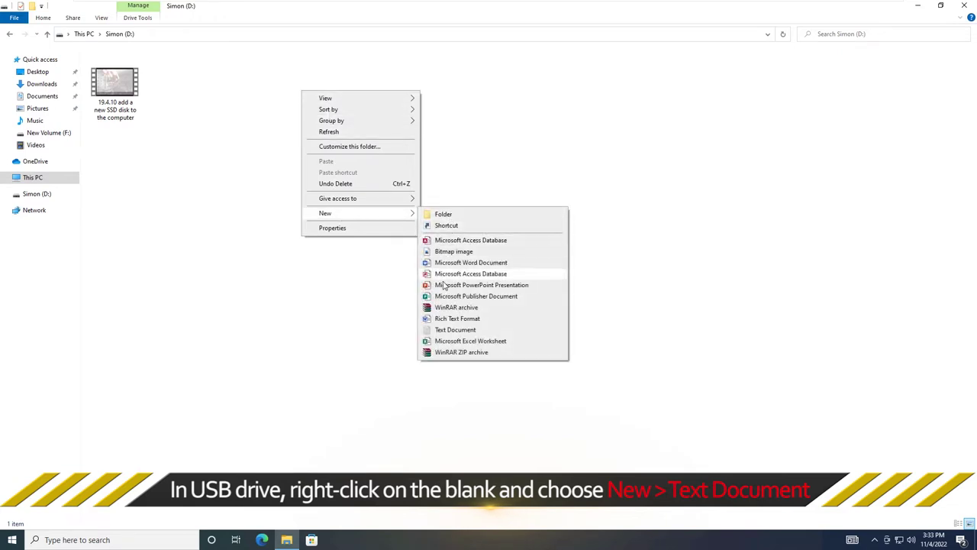
pyautogui.click(457, 333)
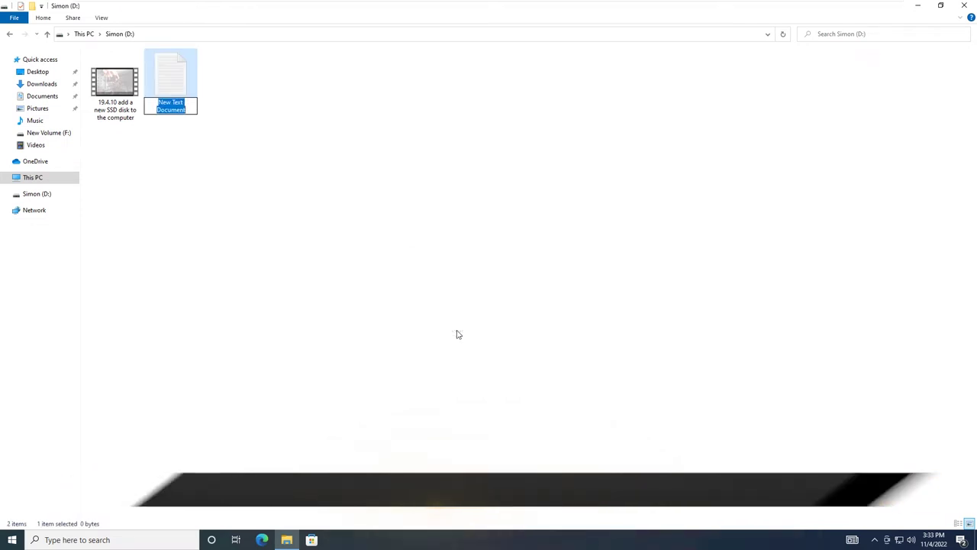
pyautogui.doubleClick(172, 81)
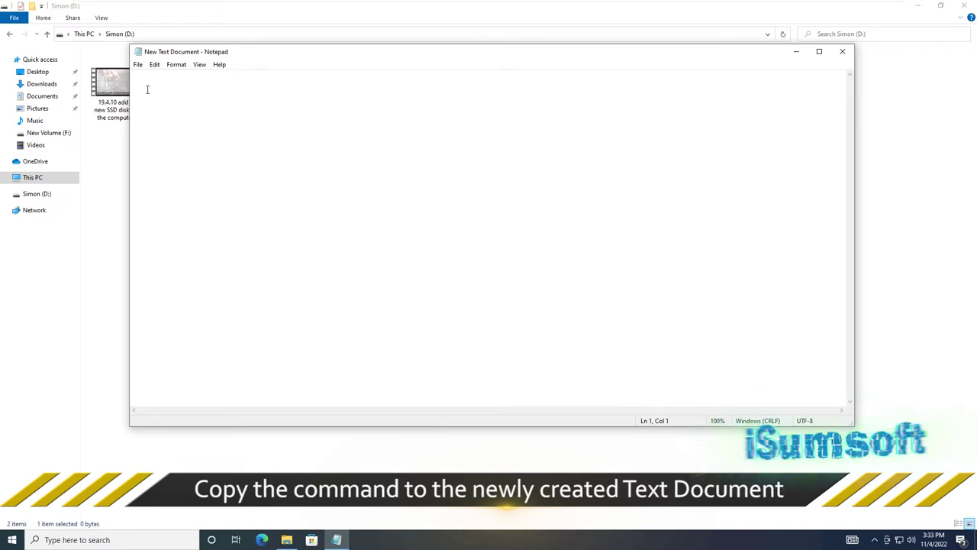
pyautogui.hotkey('ctrl', 'v')
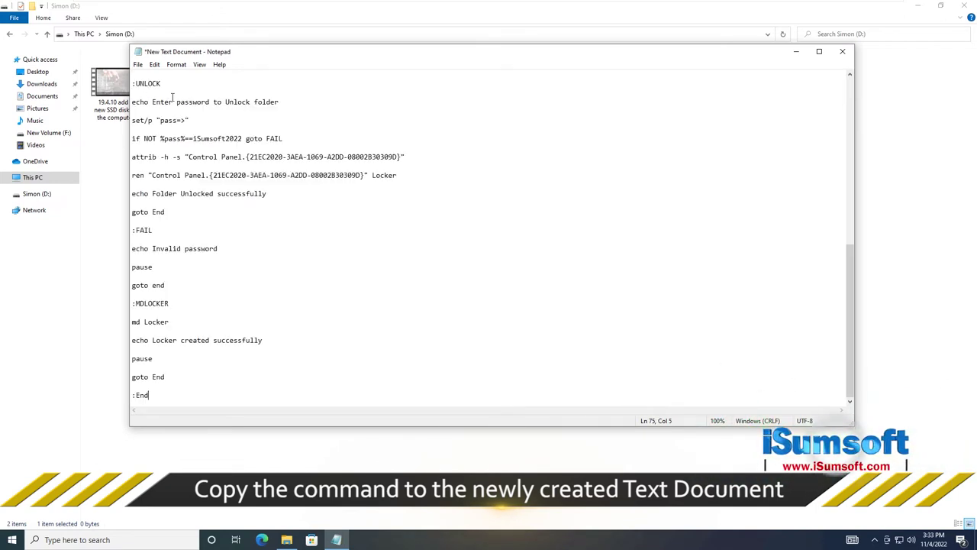
# - Scroll through the pasted folder-locker script to confirm it runs through the :End label
pyautogui.scroll(12, 172, 97)
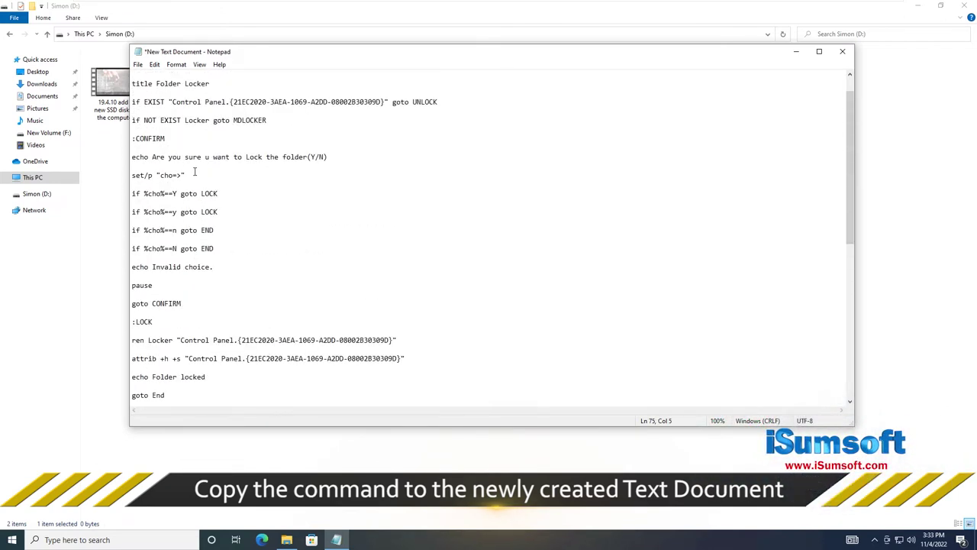
pyautogui.scroll(1, 195, 172)
pyautogui.scroll(-5, 244, 161)
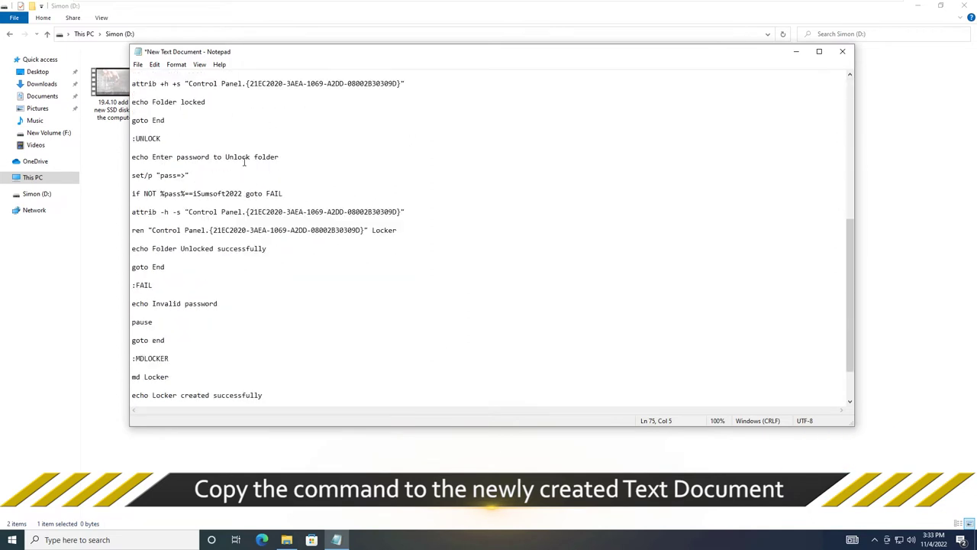
pyautogui.scroll(-1, 244, 160)
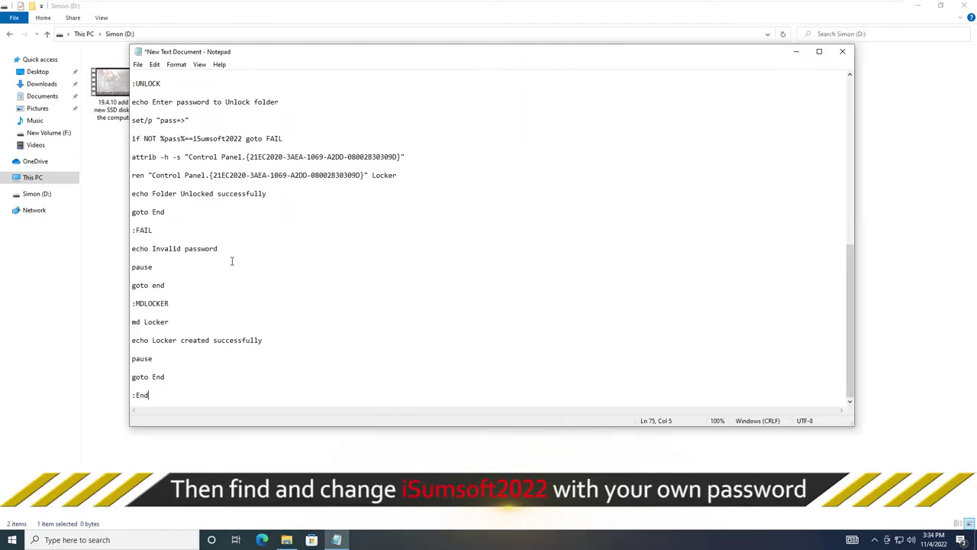
pyautogui.scroll(3, 232, 261)
pyautogui.scroll(-3, 232, 261)
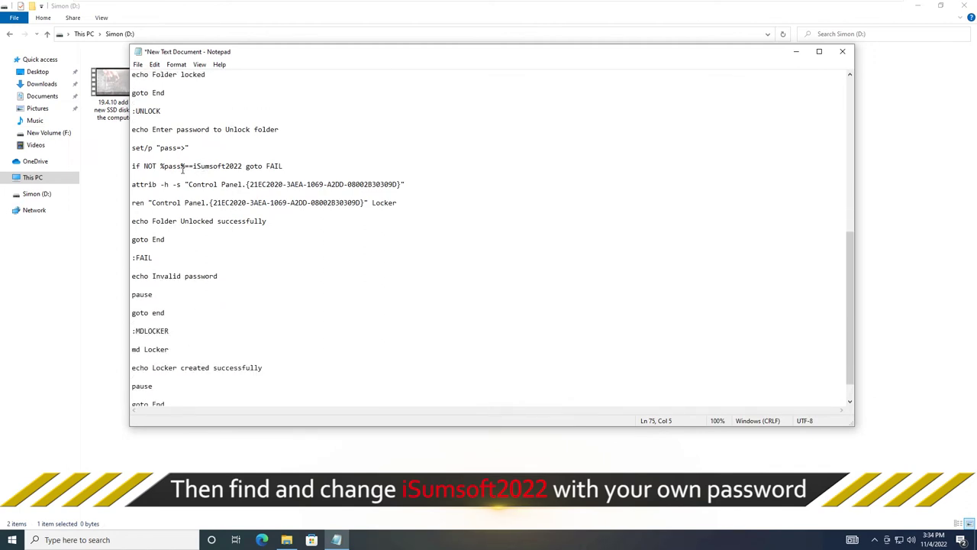
# - Replace the default password after %pass%== on the 'if NOT' line with your own password
pyautogui.moveTo(205, 166); pyautogui.dragTo(228, 167)
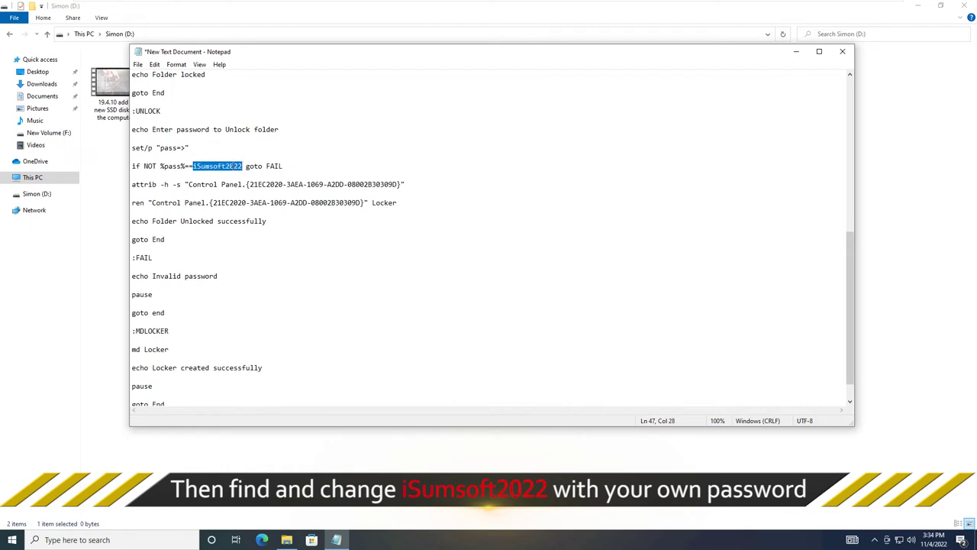
pyautogui.write('123456')
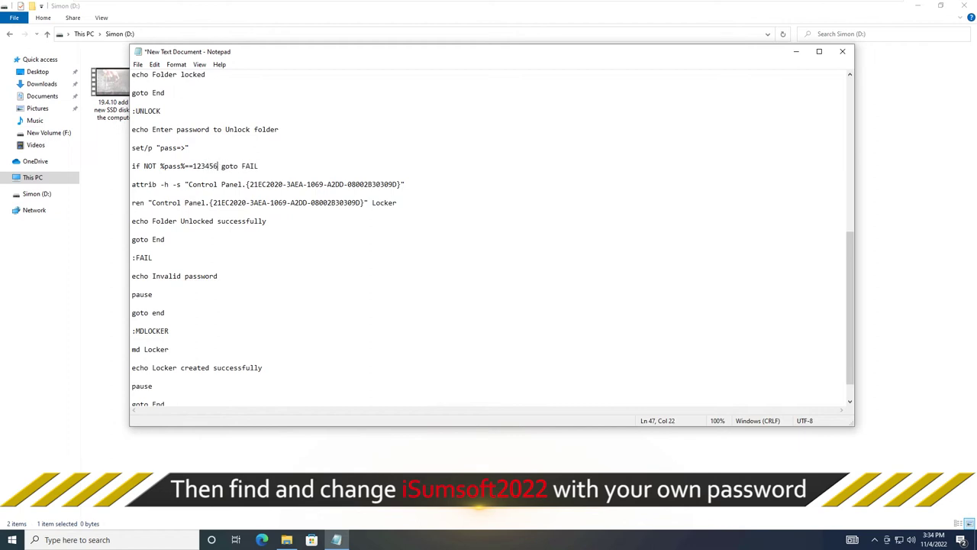
pyautogui.moveTo(193, 166); pyautogui.dragTo(216, 166)
pyautogui.click(215, 166)
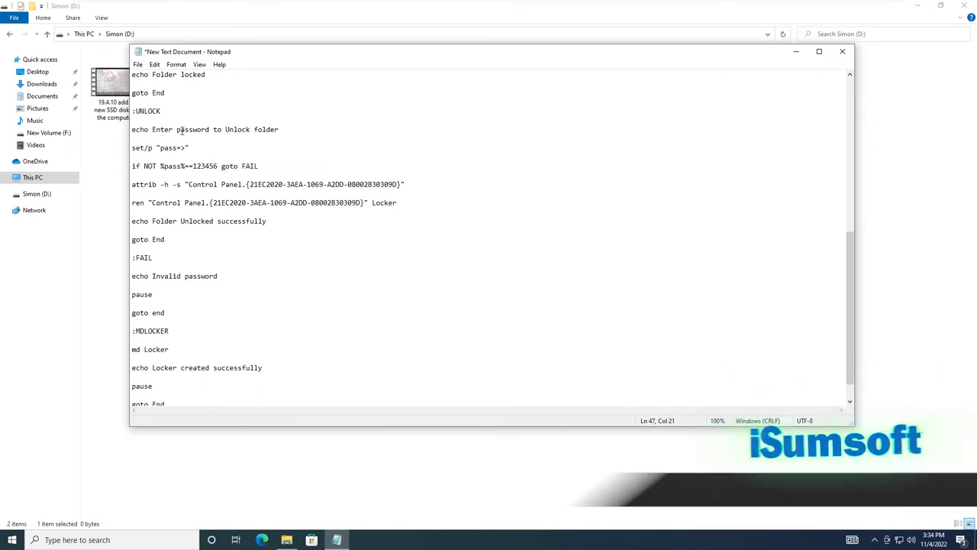
# - Save the script on drive D: as lock.bat with Save as type set to All Files
pyautogui.click(140, 66)
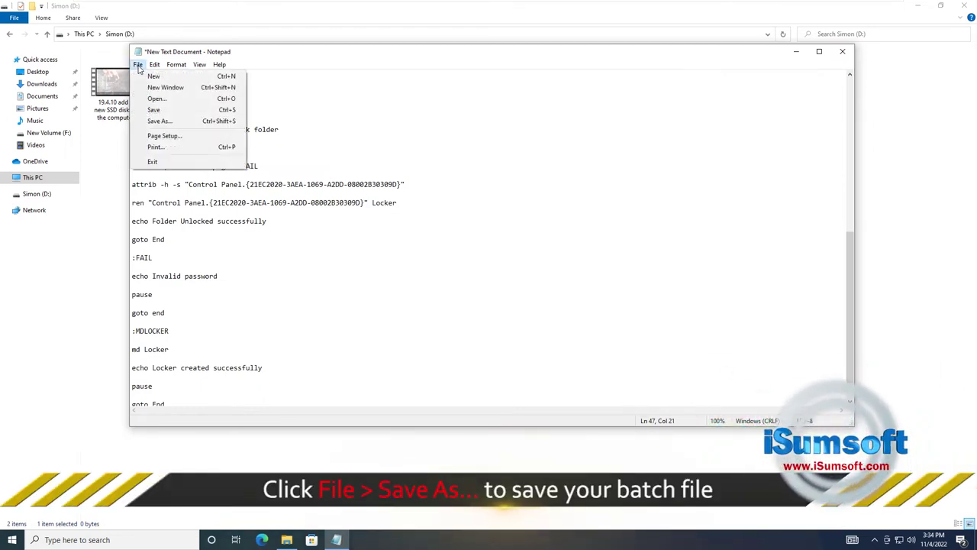
pyautogui.click(159, 122)
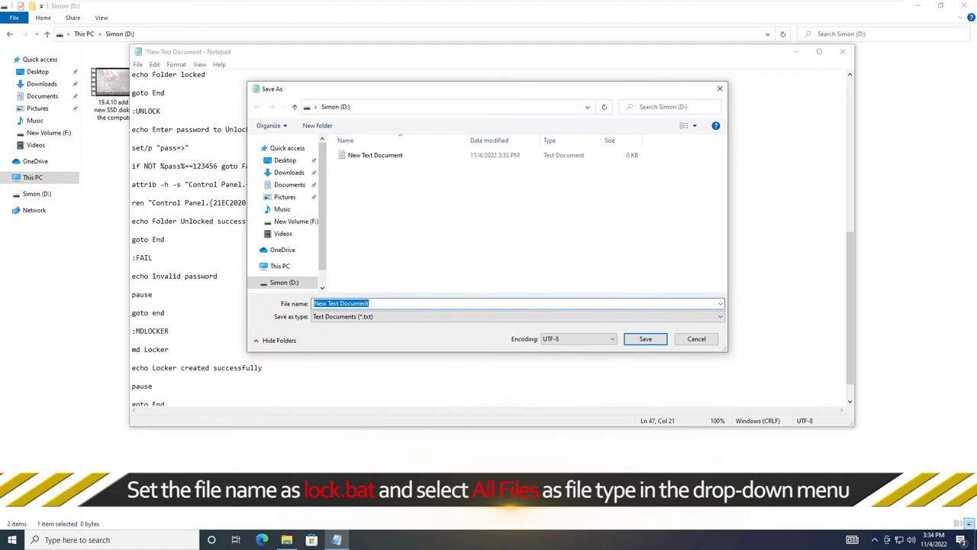
pyautogui.write('lock.bat')
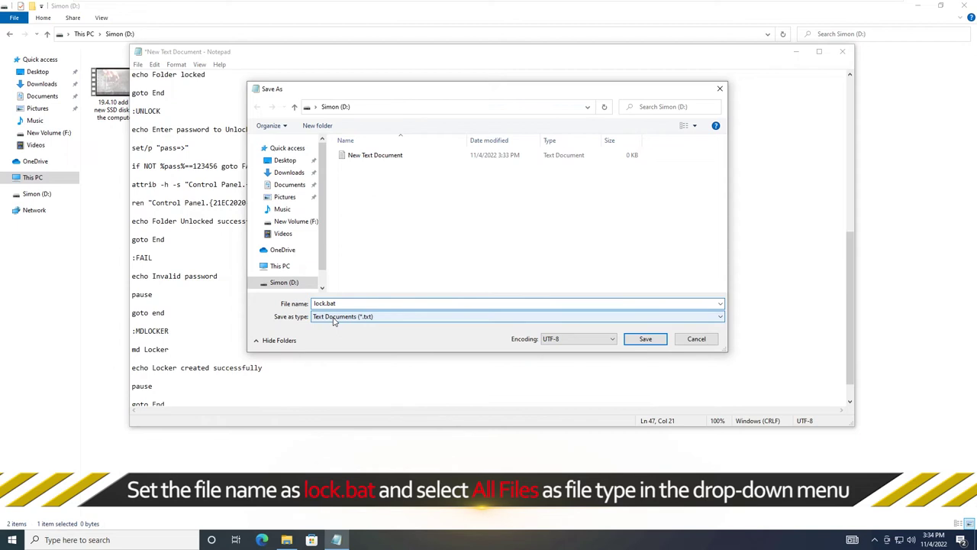
pyautogui.click(333, 317)
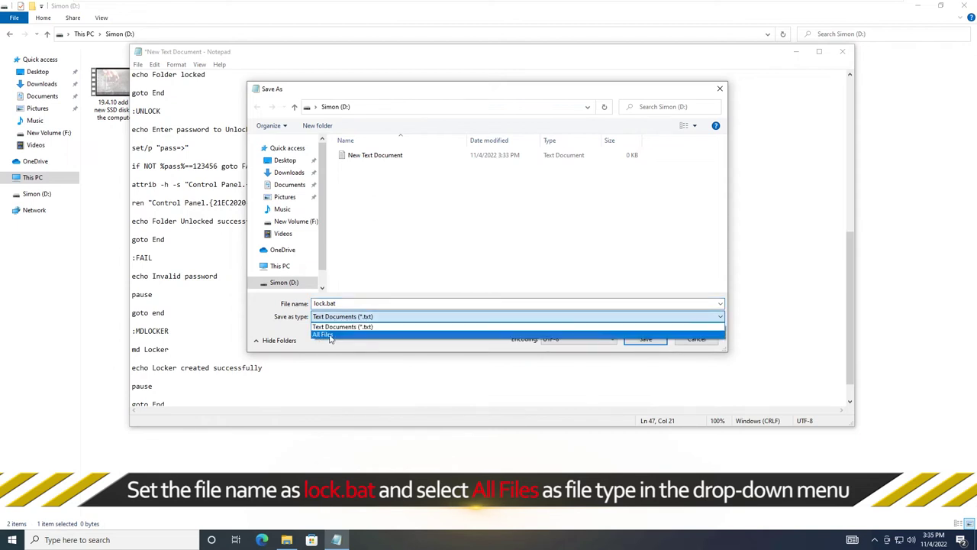
pyautogui.click(324, 335)
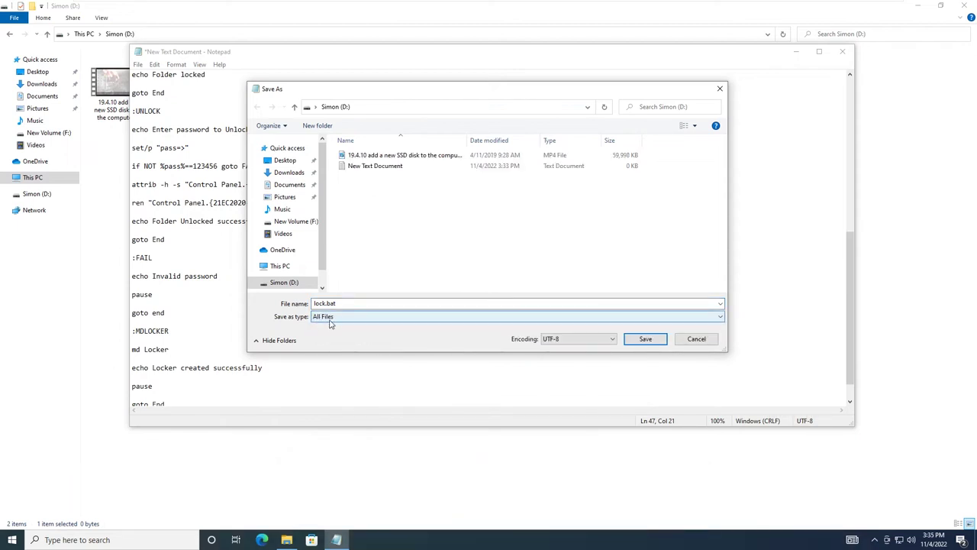
pyautogui.click(646, 339)
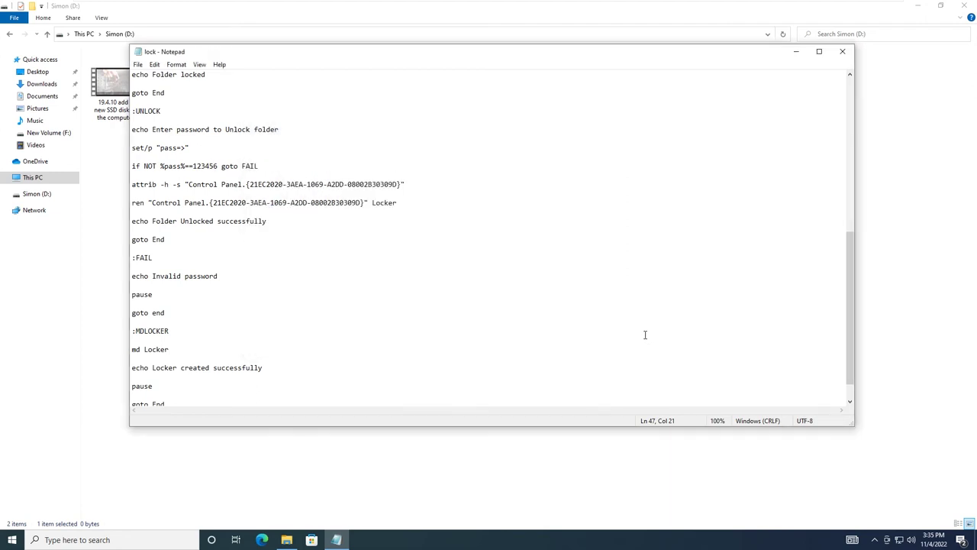
# - Run lock.bat to create the Locker folder, then move the SSD MP4 video into Locker
pyautogui.click(842, 52)
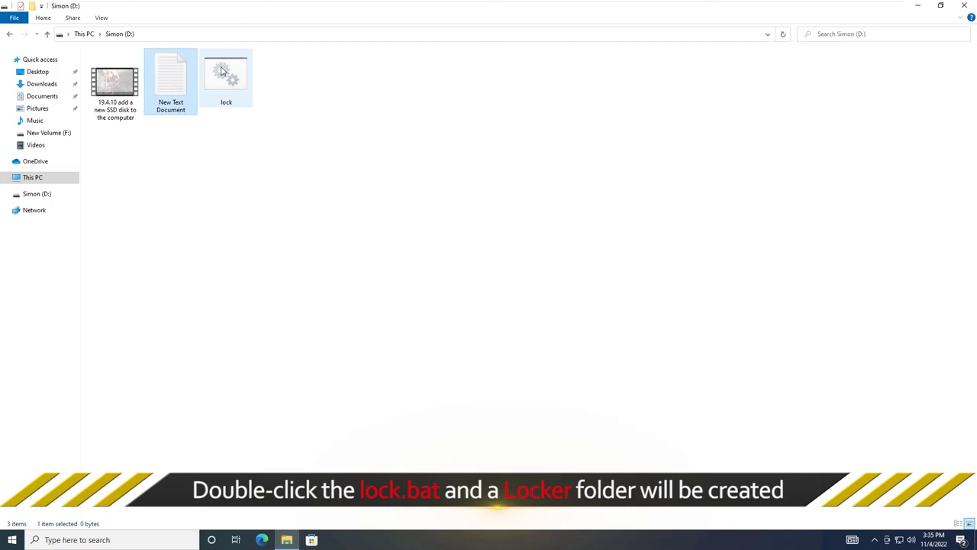
pyautogui.doubleClick(222, 72)
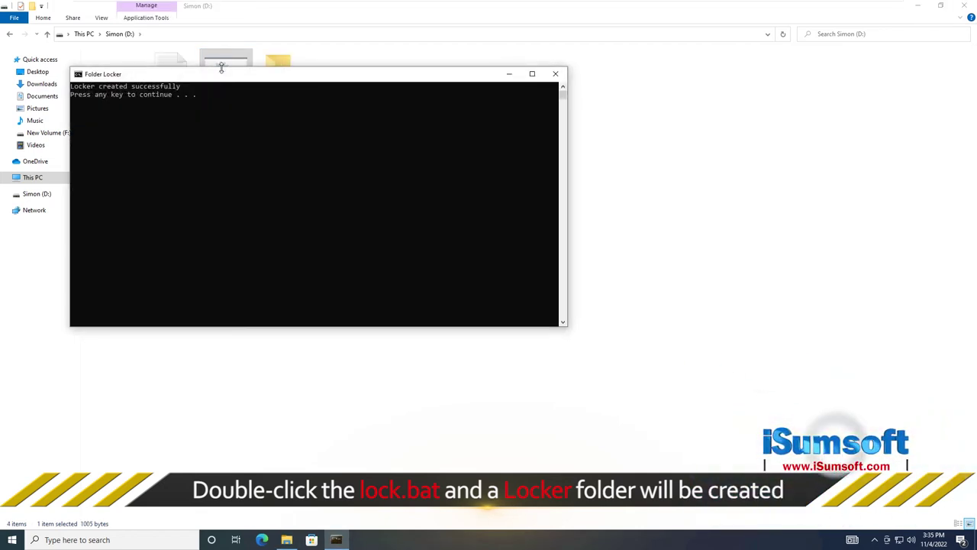
pyautogui.moveTo(353, 74); pyautogui.dragTo(377, 117)
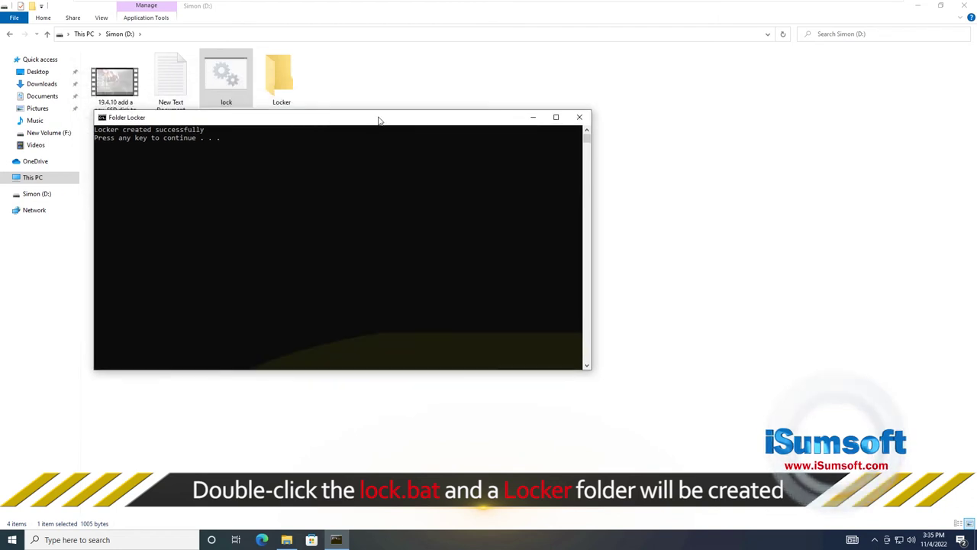
pyautogui.click(580, 117)
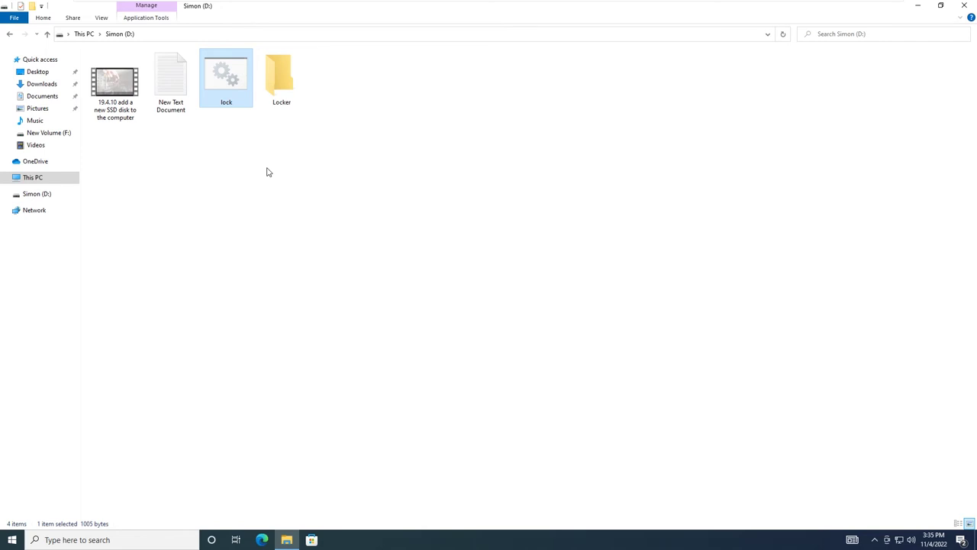
pyautogui.click(143, 114)
pyautogui.moveTo(144, 113); pyautogui.dragTo(277, 86)
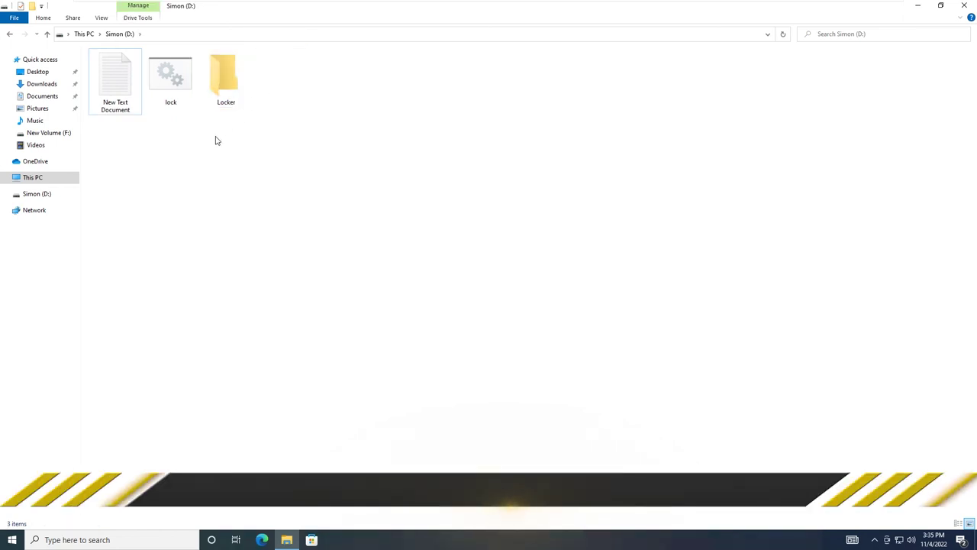
# - Run lock.bat again and answer Y to hide the Locker folder, leaving two items on D:
pyautogui.doubleClick(172, 76)
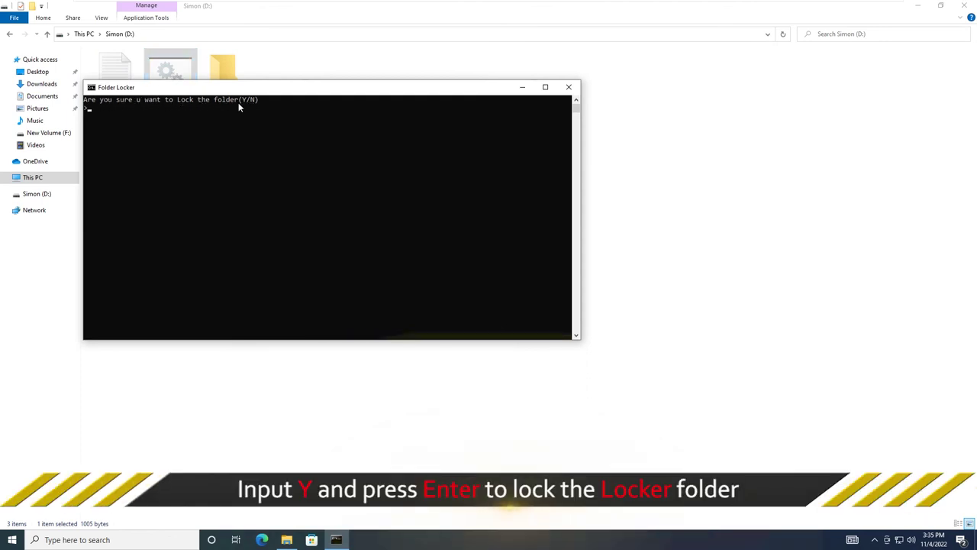
pyautogui.moveTo(161, 87); pyautogui.dragTo(310, 126)
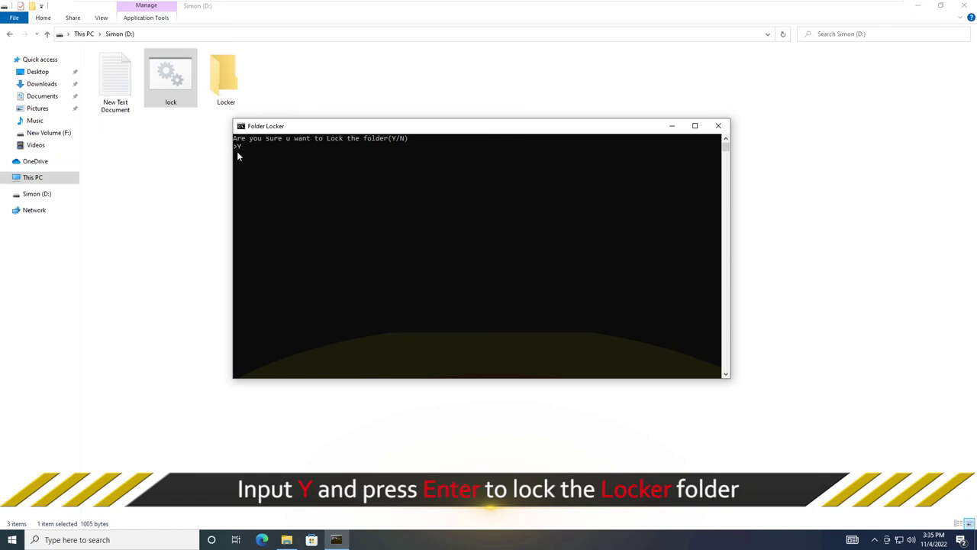
pyautogui.press('Return')
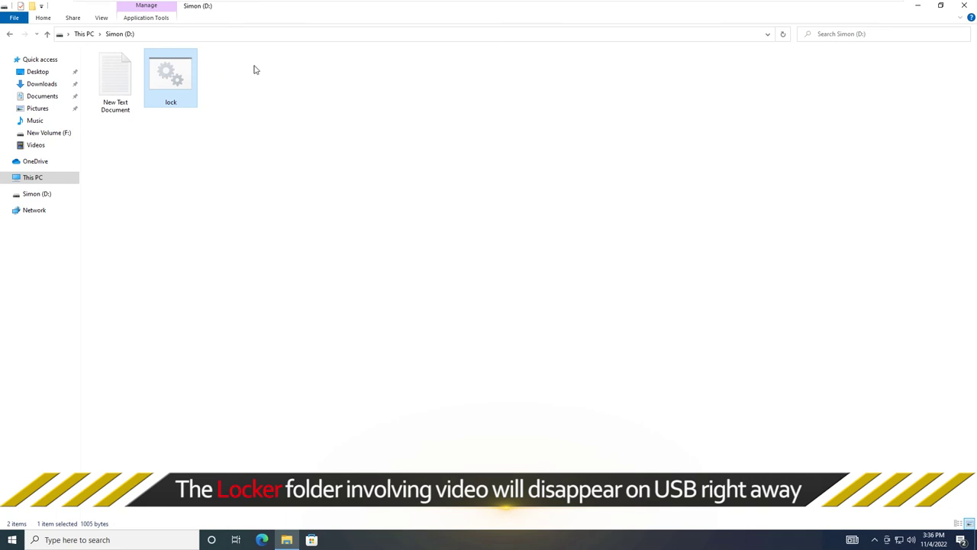
pyautogui.click(371, 193)
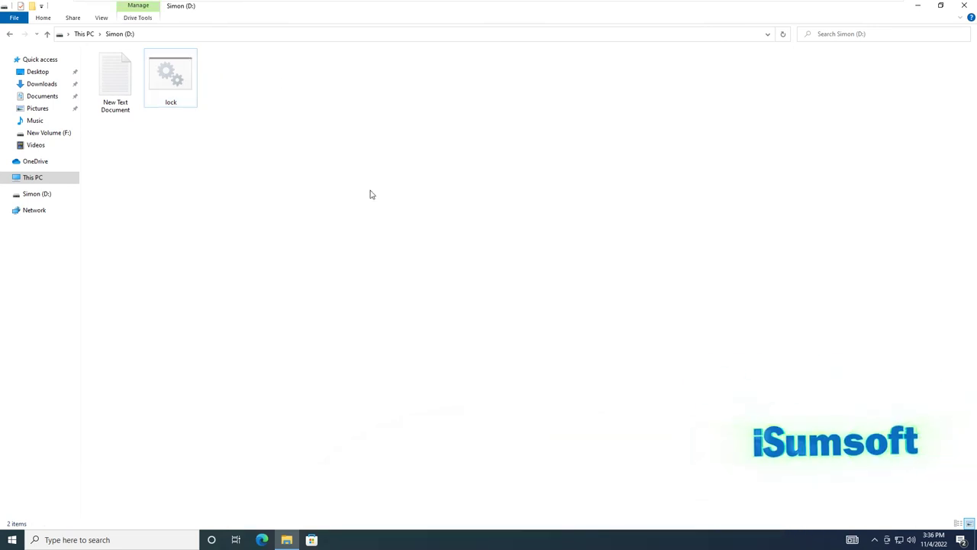
# - Run lock.bat, enter the unlock password, and check the SSD video inside the restored Locker folder
pyautogui.doubleClick(173, 76)
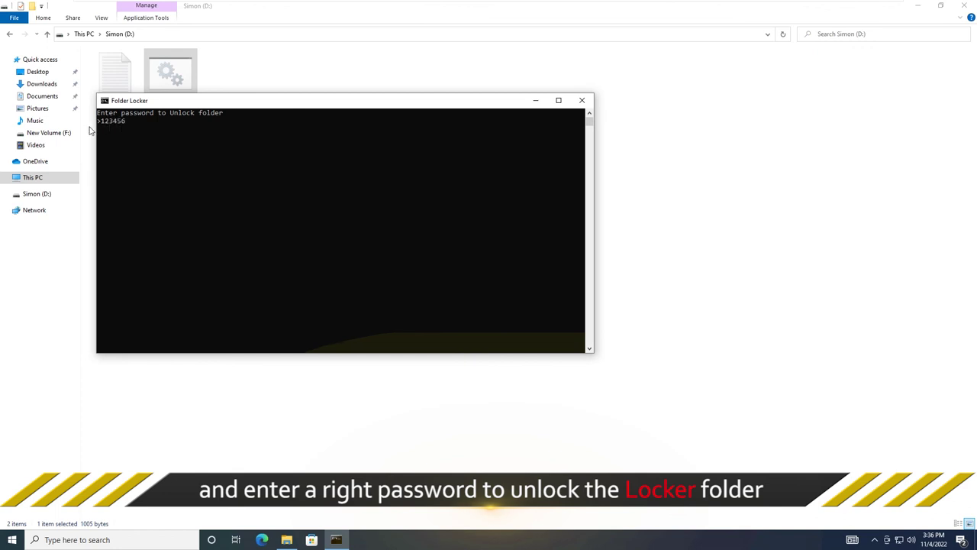
pyautogui.press('Return')
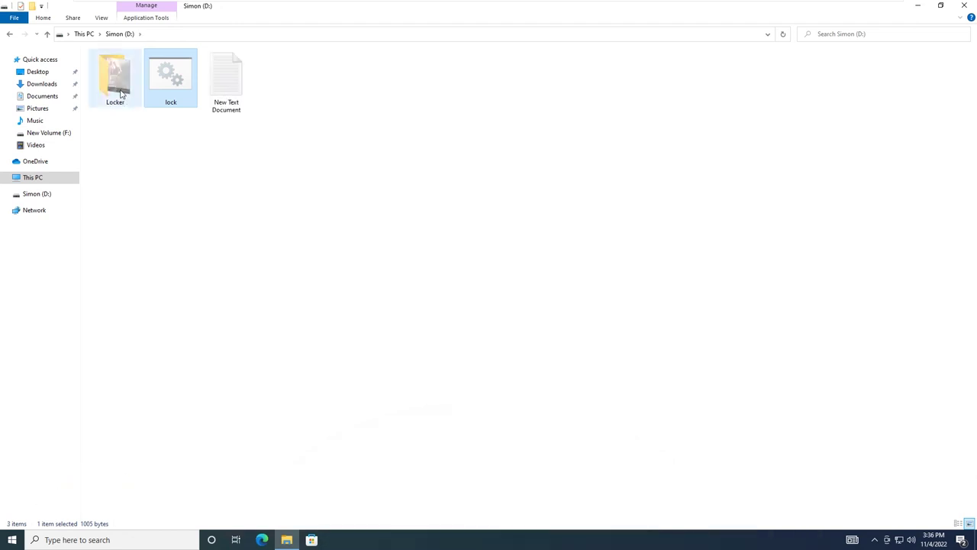
pyautogui.doubleClick(119, 93)
pyautogui.click(106, 70)
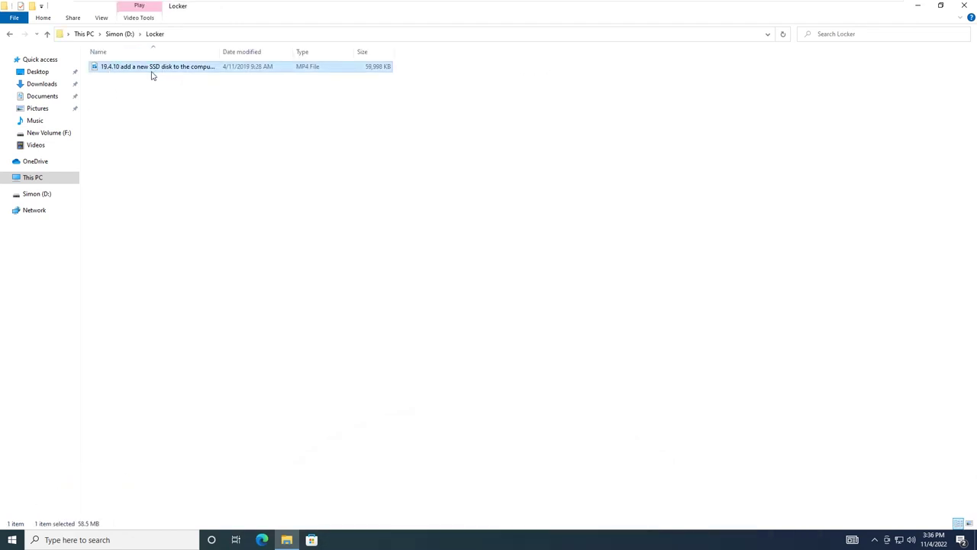
pyautogui.click(10, 34)
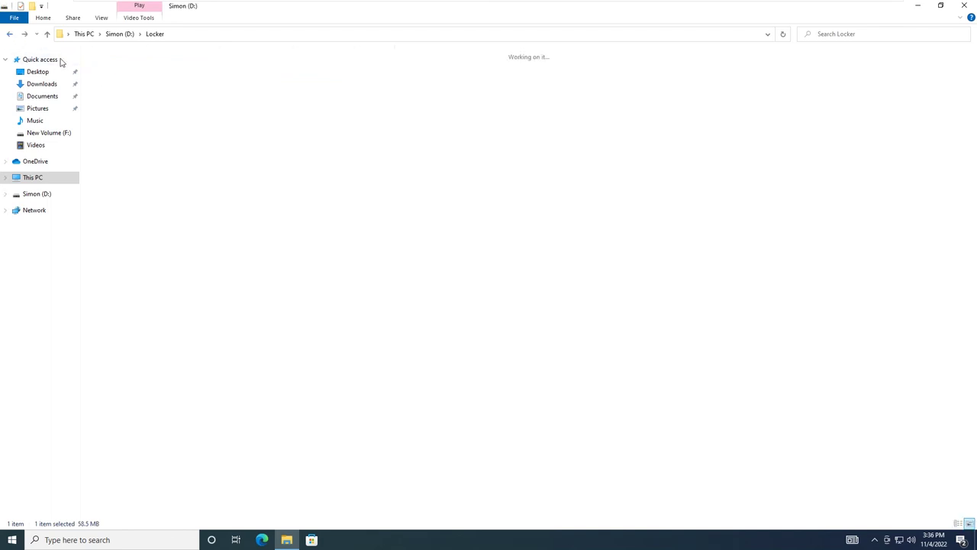
pyautogui.click(150, 167)
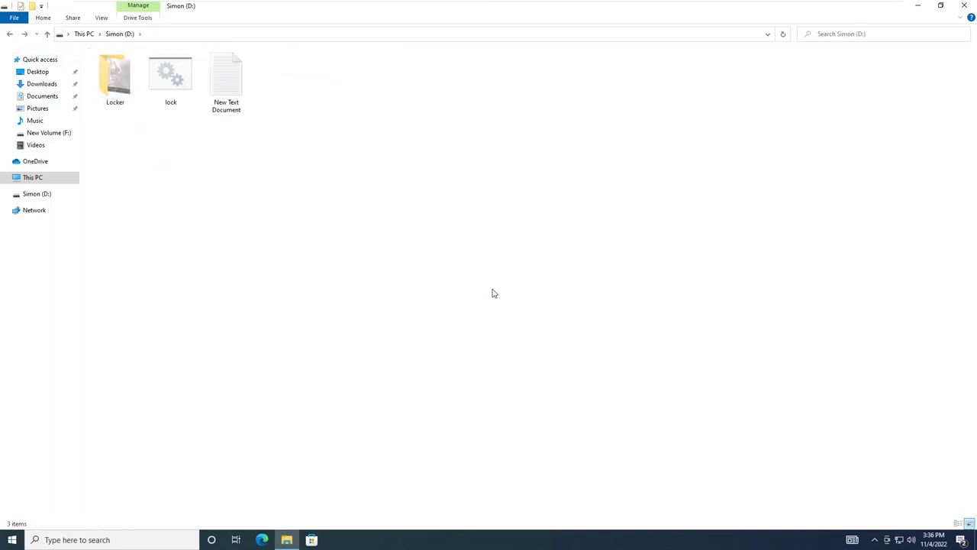